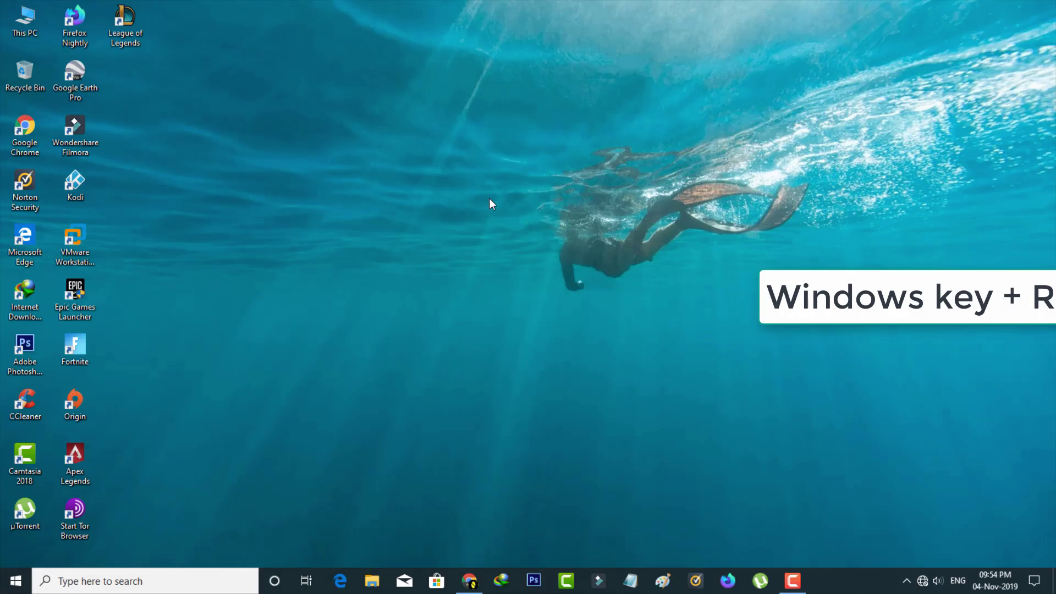
- Launch the Local Group Policy Editor by running gpedit.msc from the Run box
key("super+r")
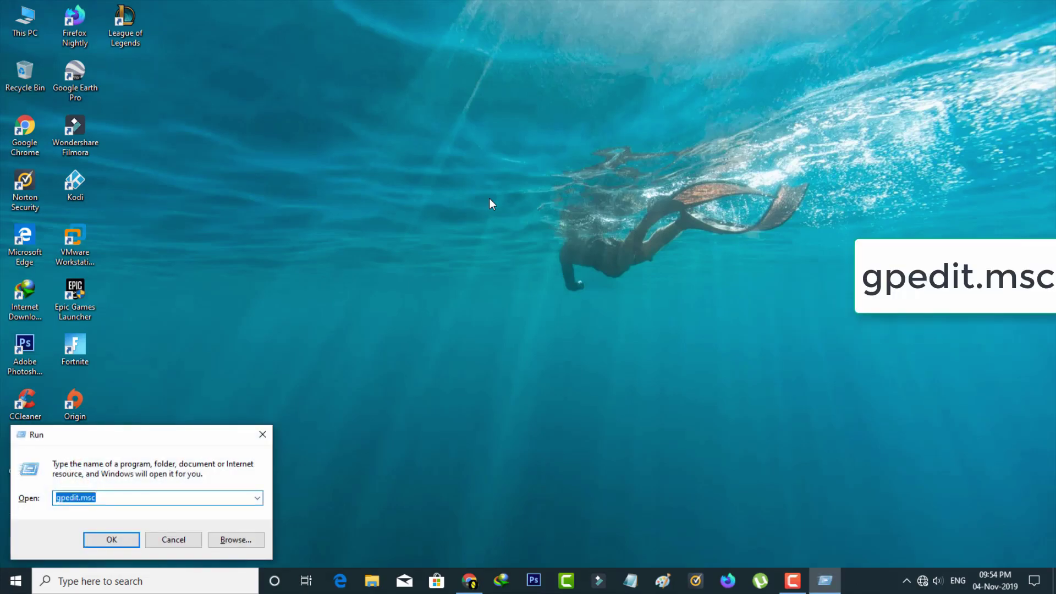
type("gpedit.msc")
key("Return")
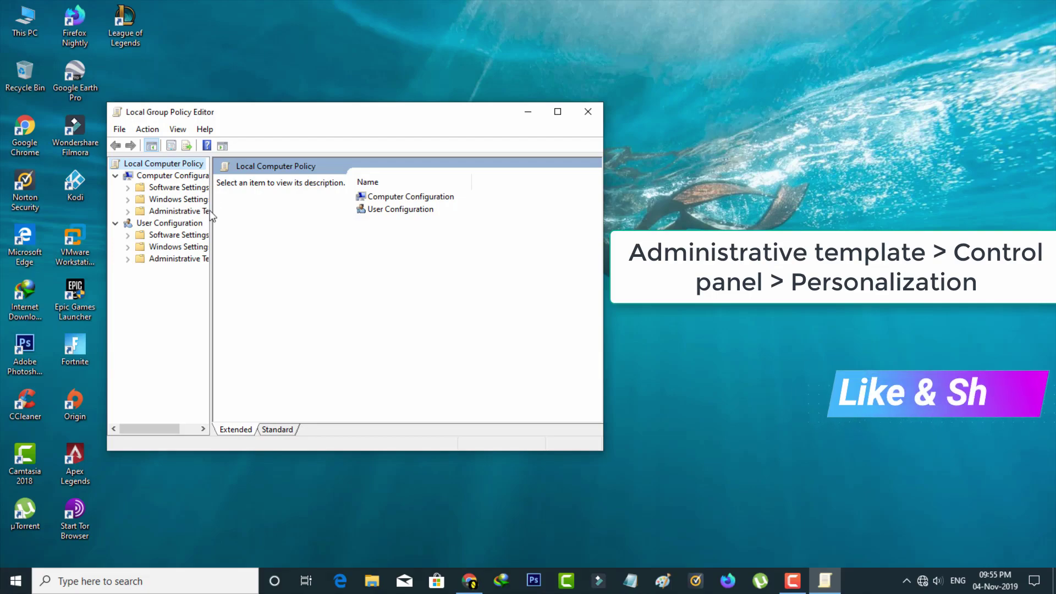
- Go to Computer Configuration > Administrative Templates > Control Panel > Personalization and select 'Do not display the lock screen'
left_click_drag(213, 211, 257, 211)
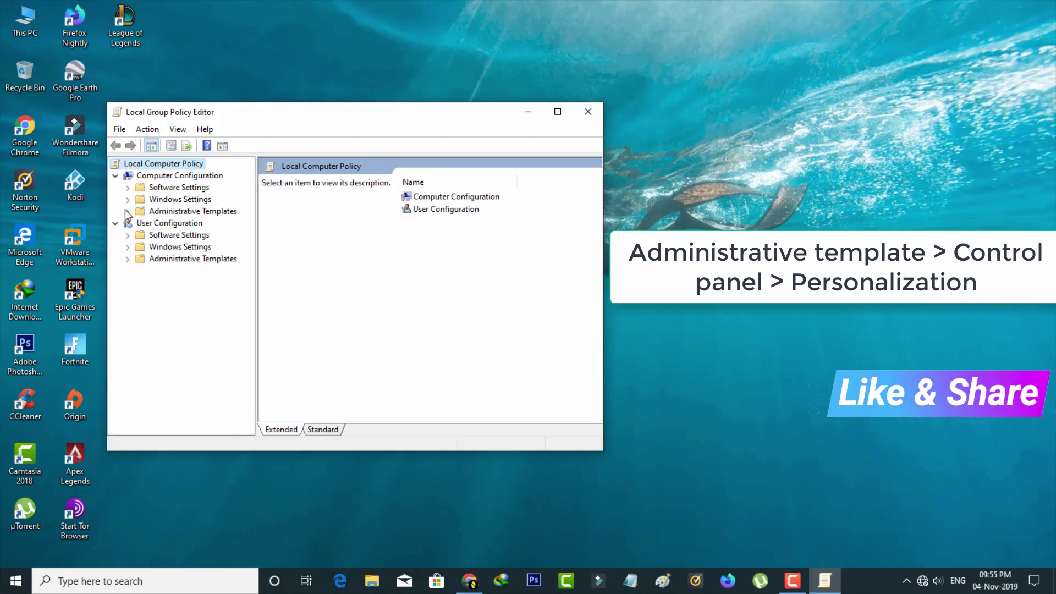
left_click(127, 212)
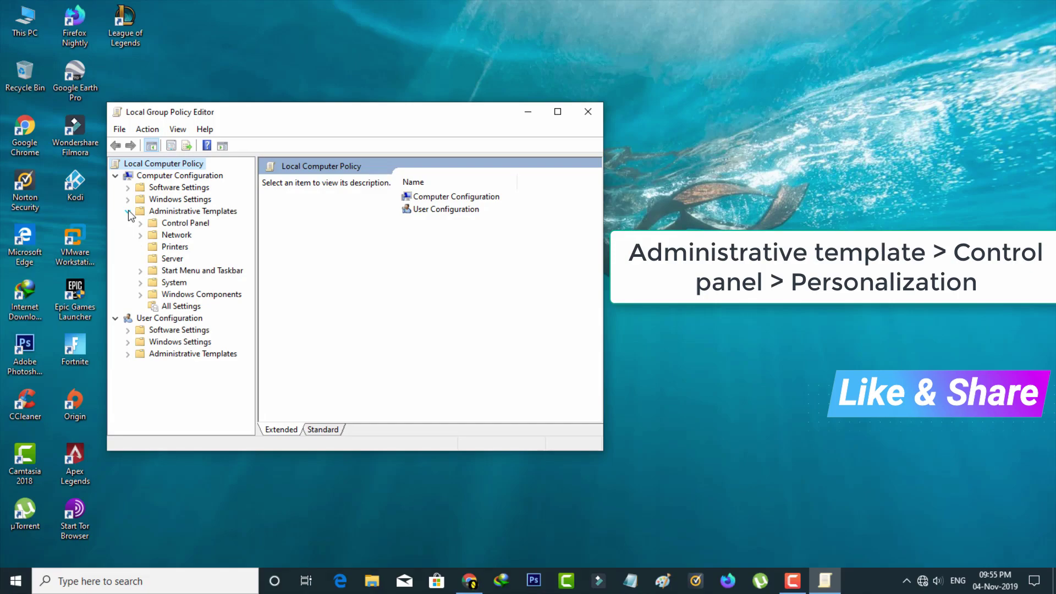
left_click(187, 223)
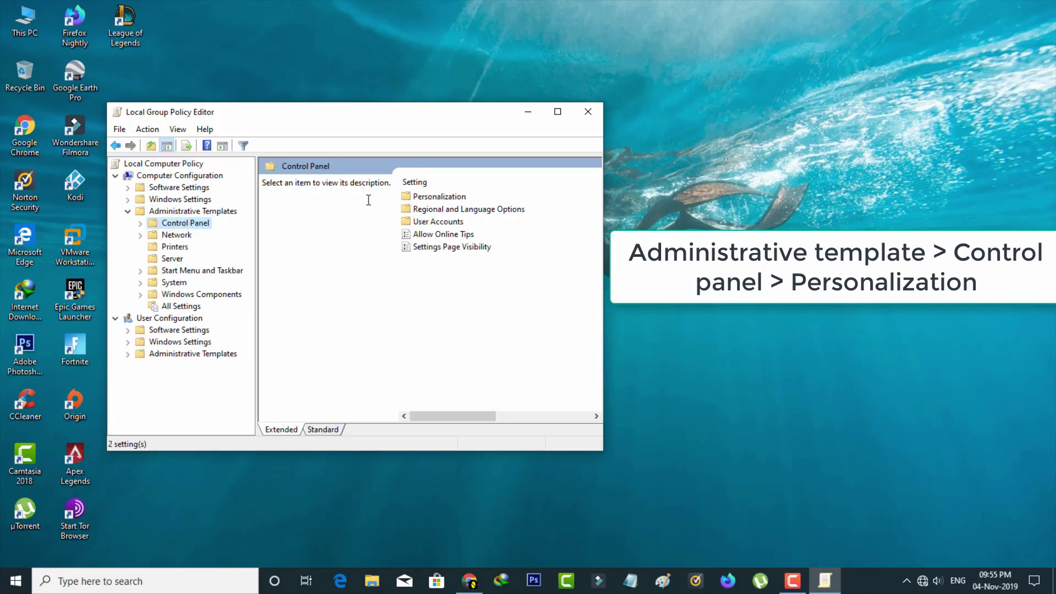
double_click(448, 198)
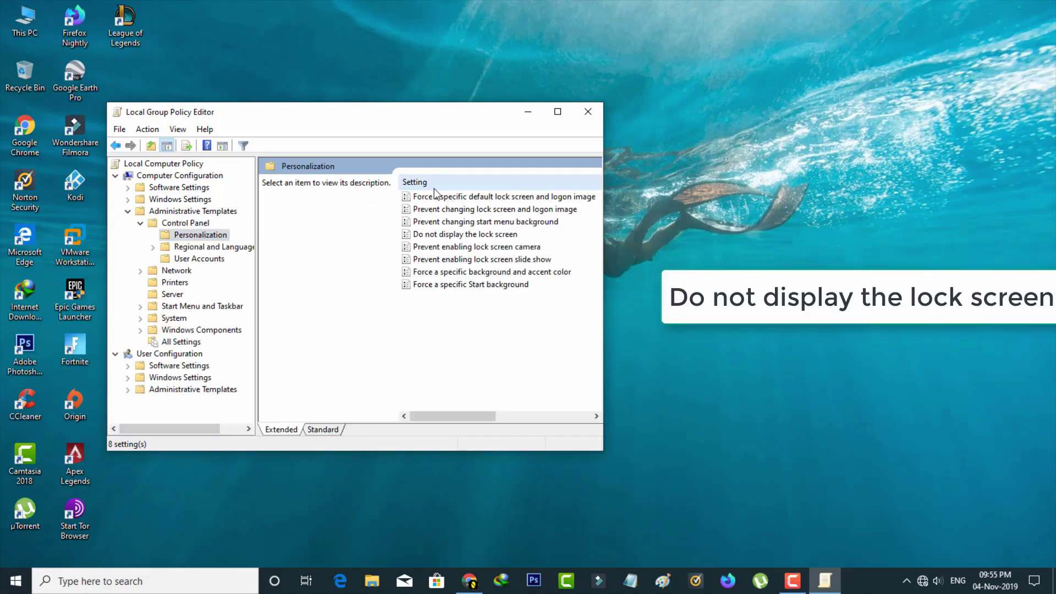
left_click(444, 235)
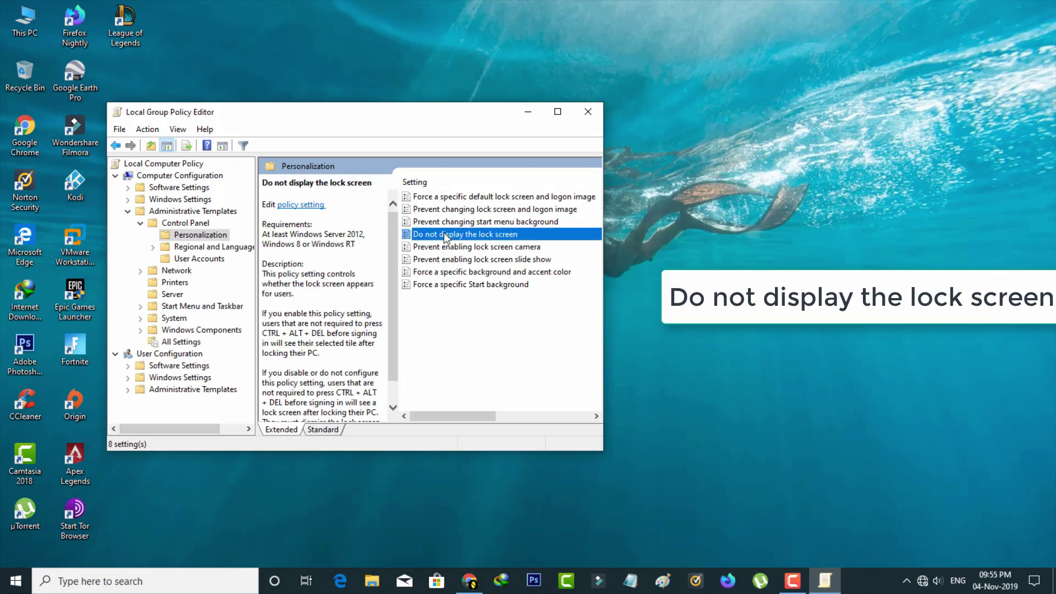
- Set 'Do not display the lock screen' to Not Configured, apply it, and close the editor
double_click(445, 236)
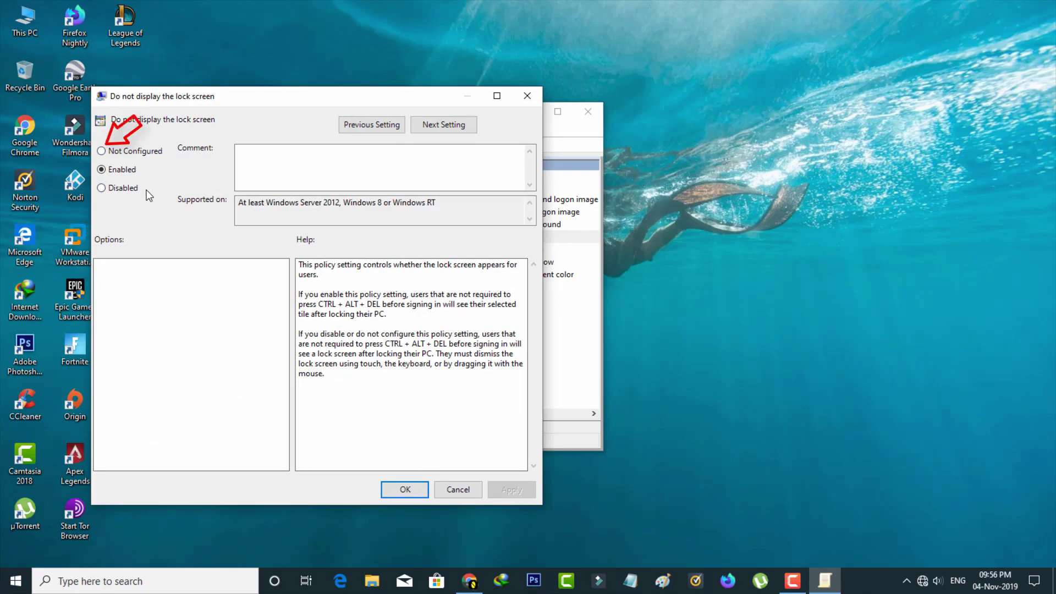
left_click(142, 153)
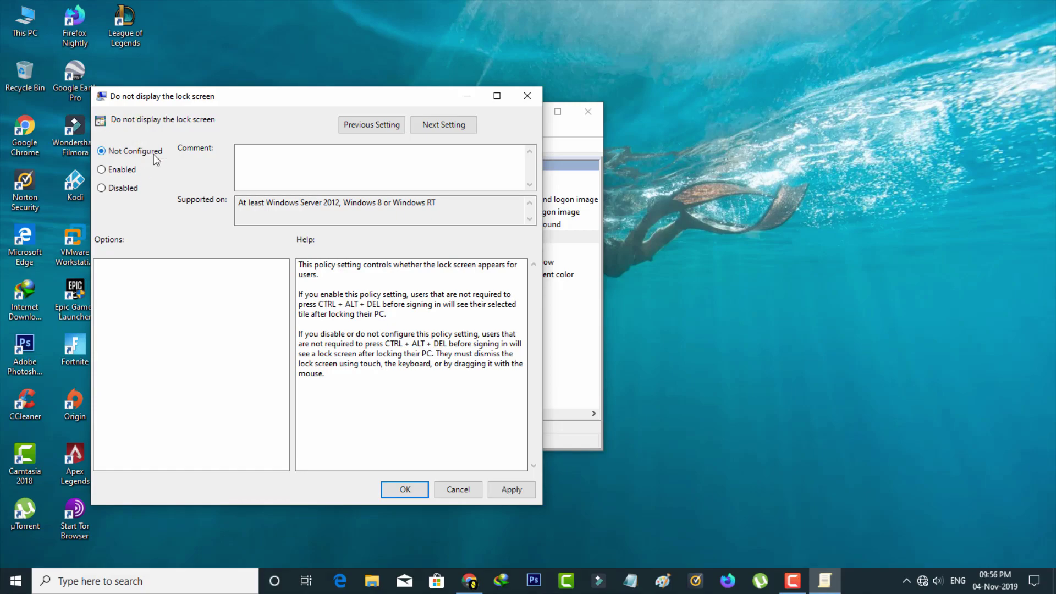
left_click(510, 490)
left_click(405, 489)
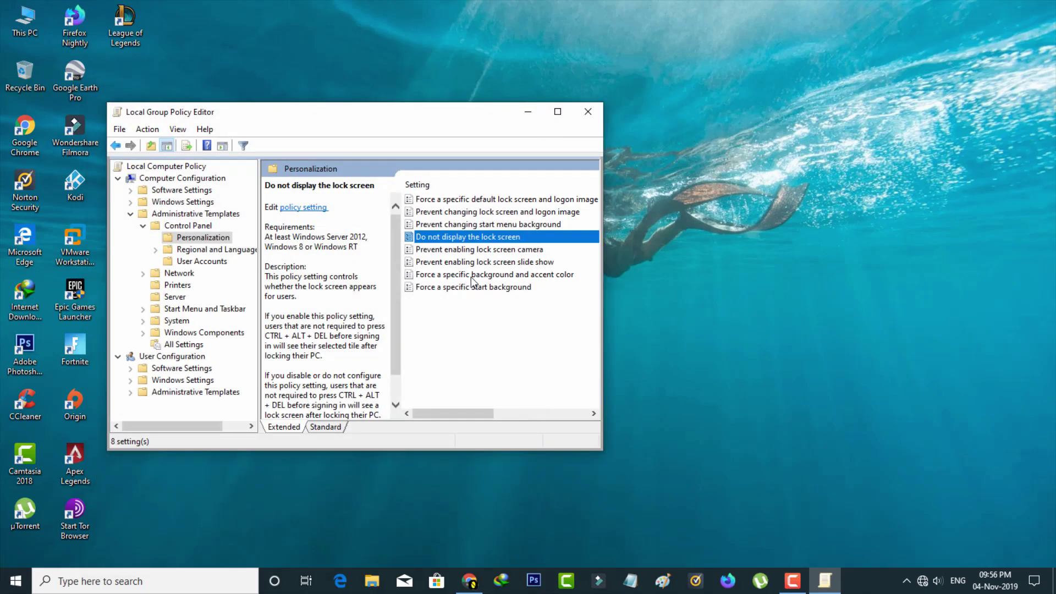
left_click(587, 111)
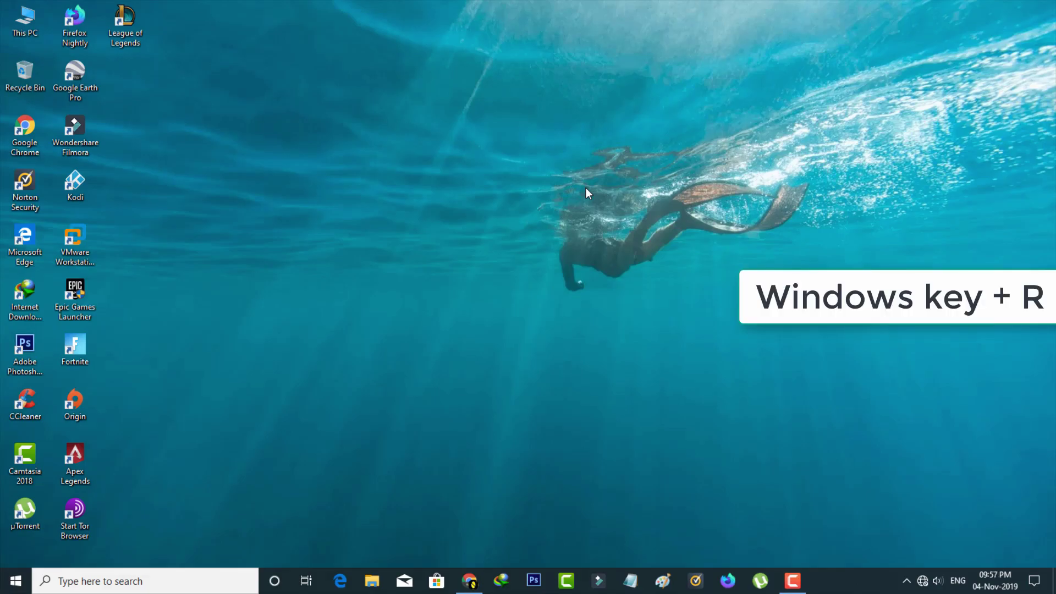
- Relaunch the editor and select Configure Automatic Updates under Windows Components > Windows Update
key("super+r")
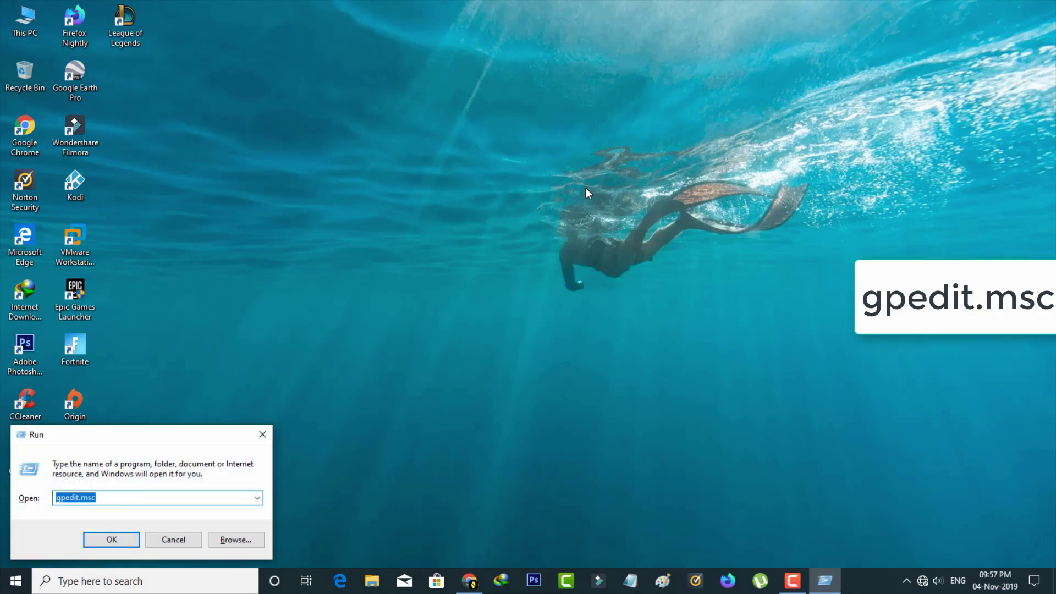
key("Return")
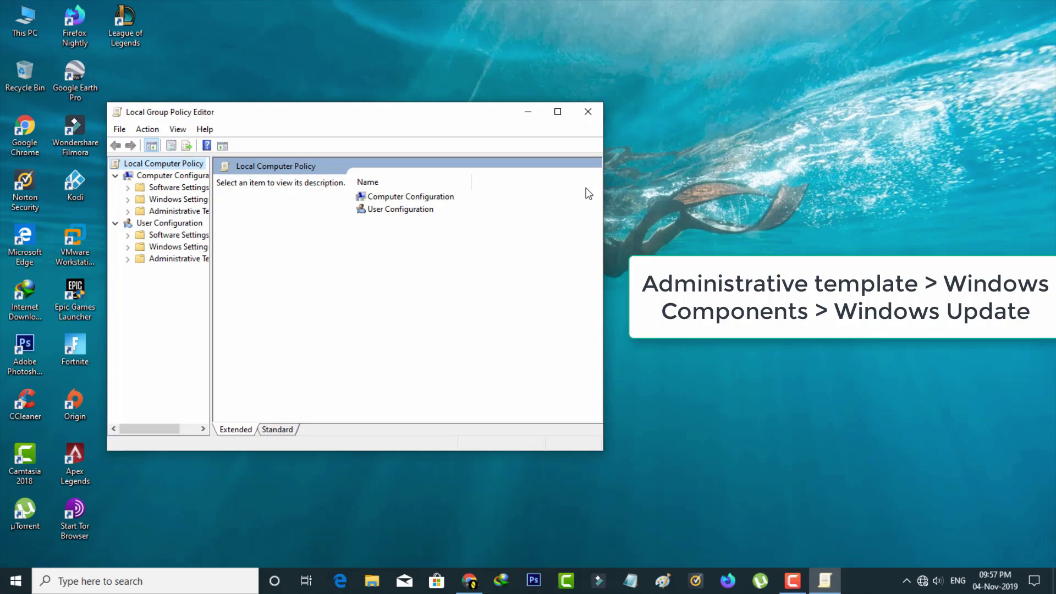
left_click_drag(210, 250, 252, 251)
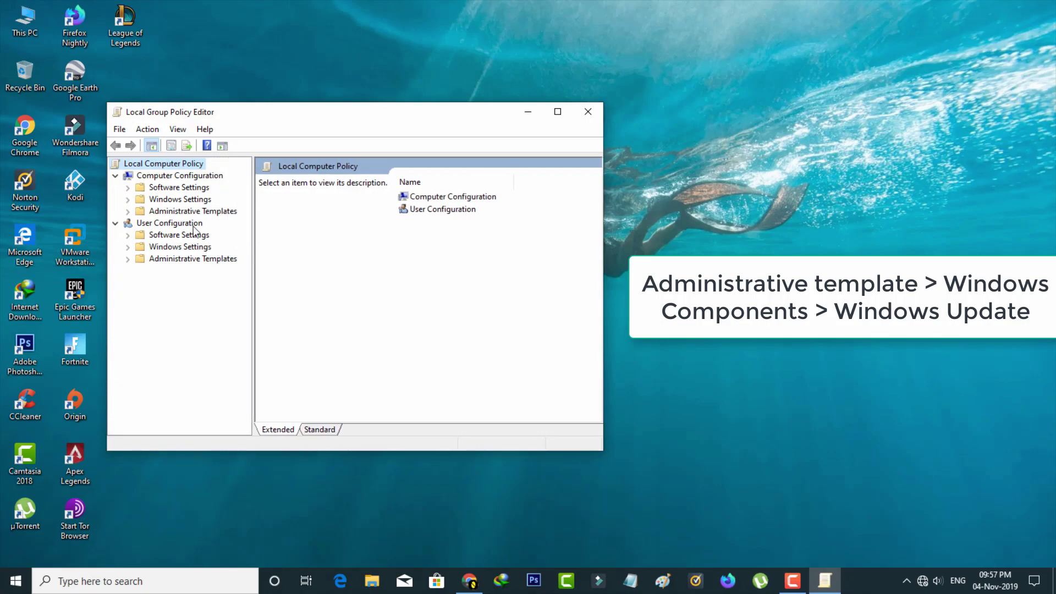
left_click(127, 212)
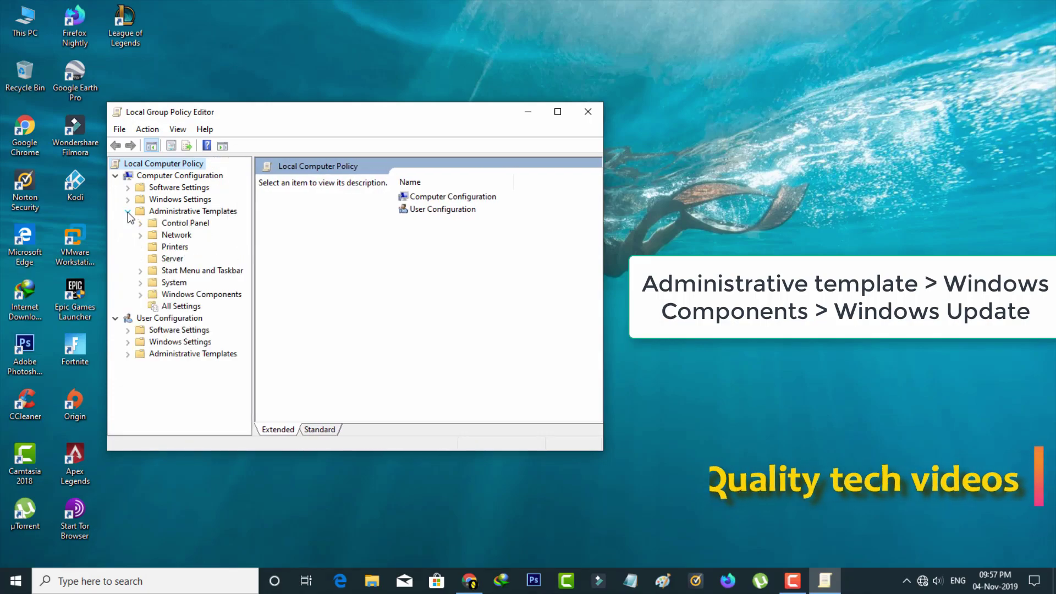
left_click(186, 297)
scroll(552, 294, "down", 10)
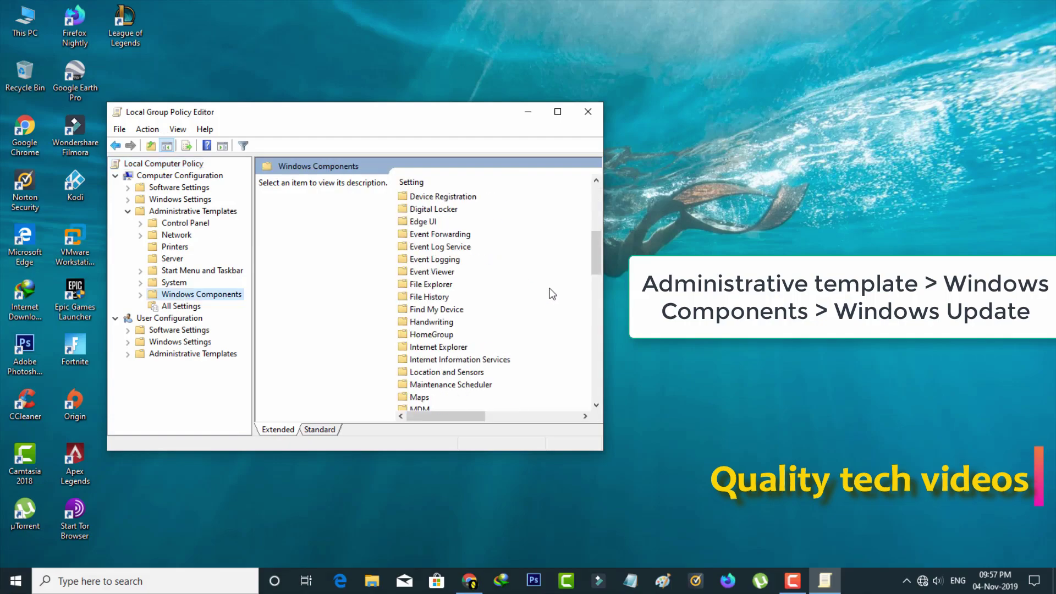
scroll(552, 294, "down", 9)
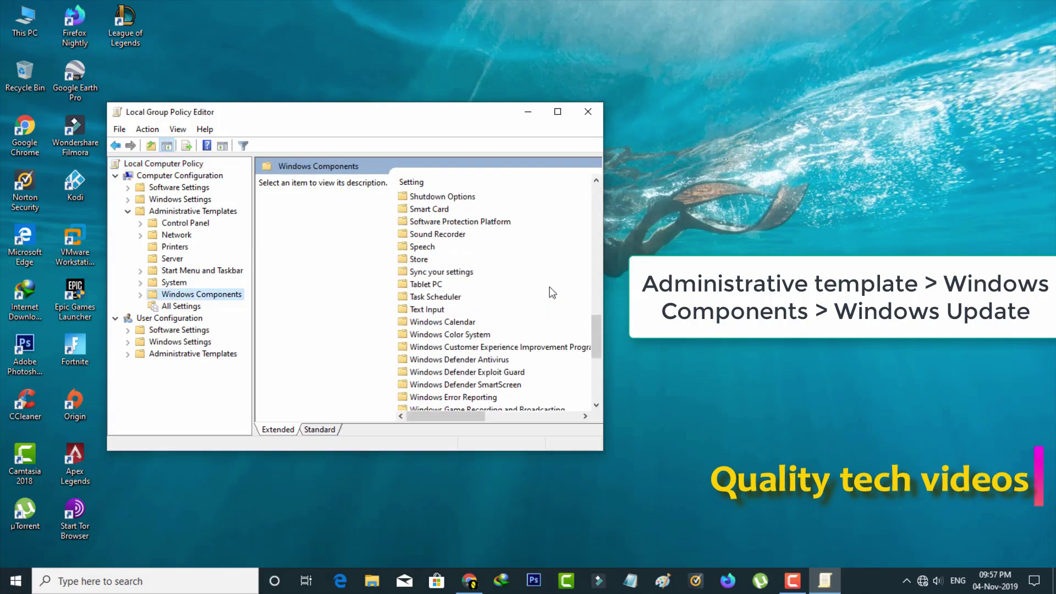
scroll(464, 345, "down", 3)
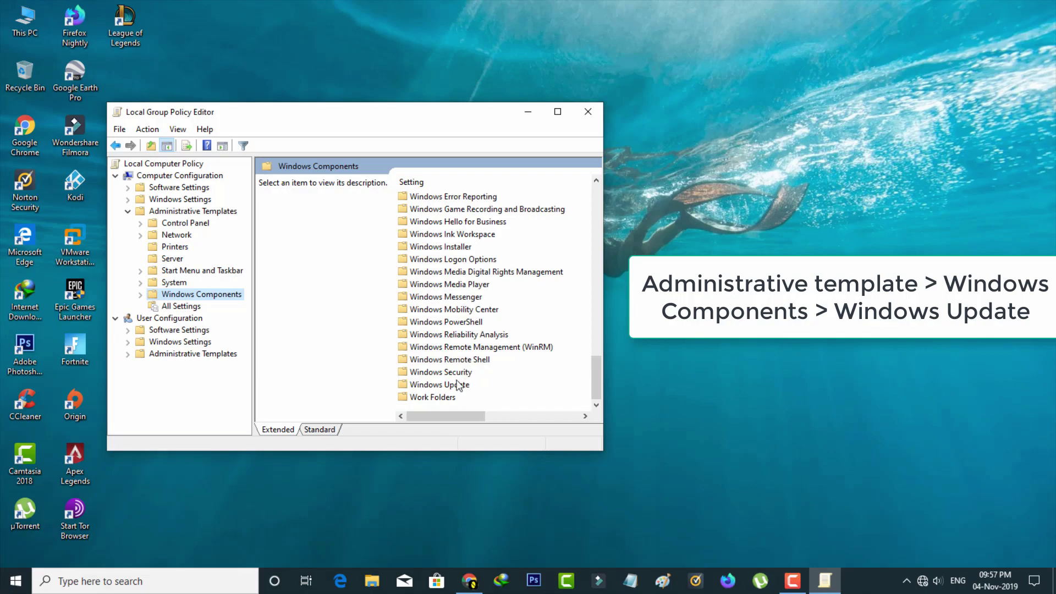
double_click(462, 385)
left_click(456, 348)
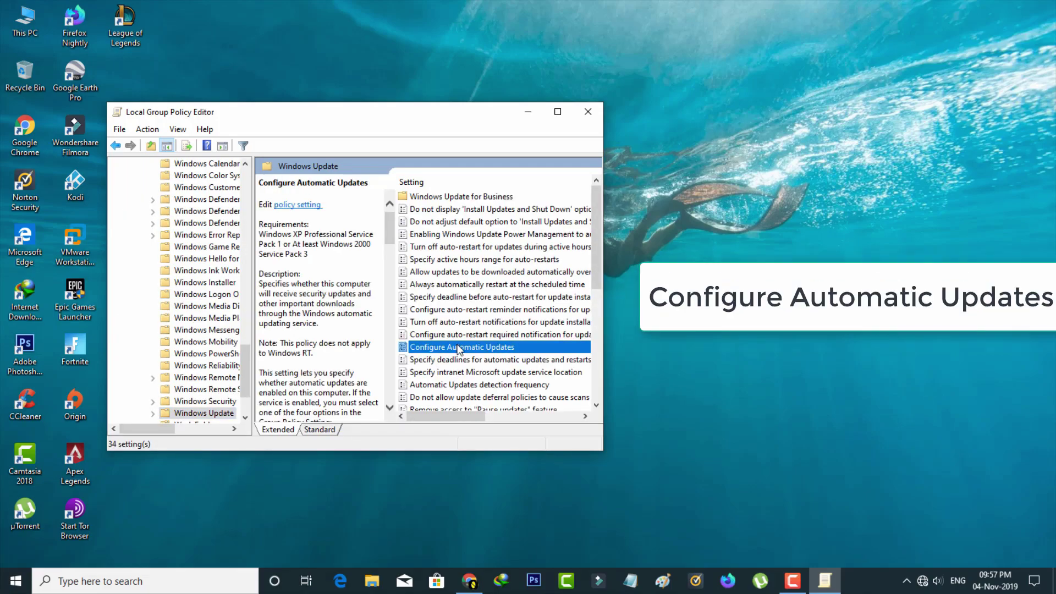
- Set Configure Automatic Updates to Not Configured, apply it, and close the editor
double_click(458, 346)
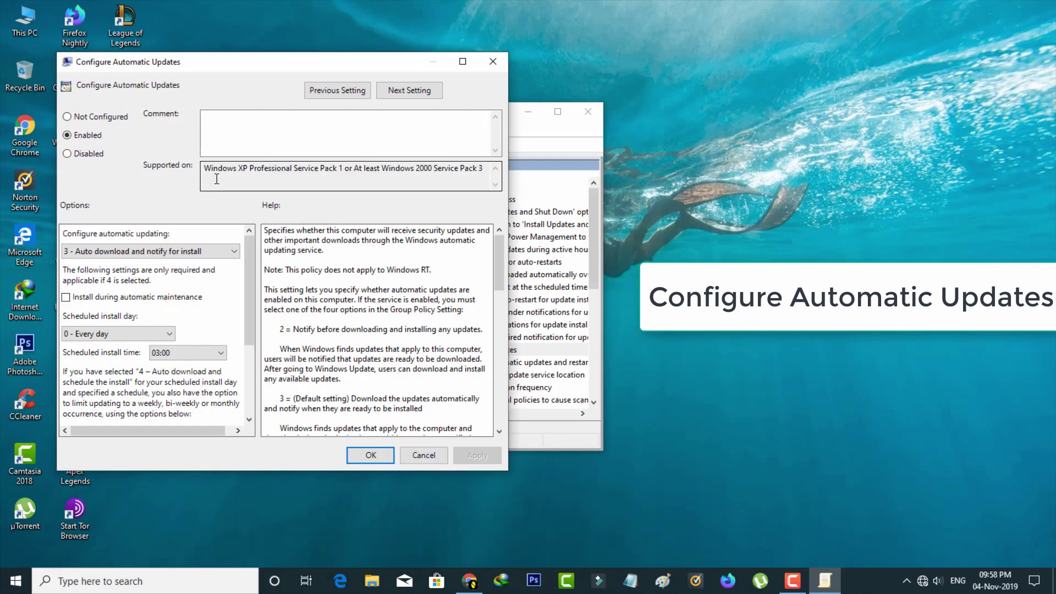
left_click(97, 118)
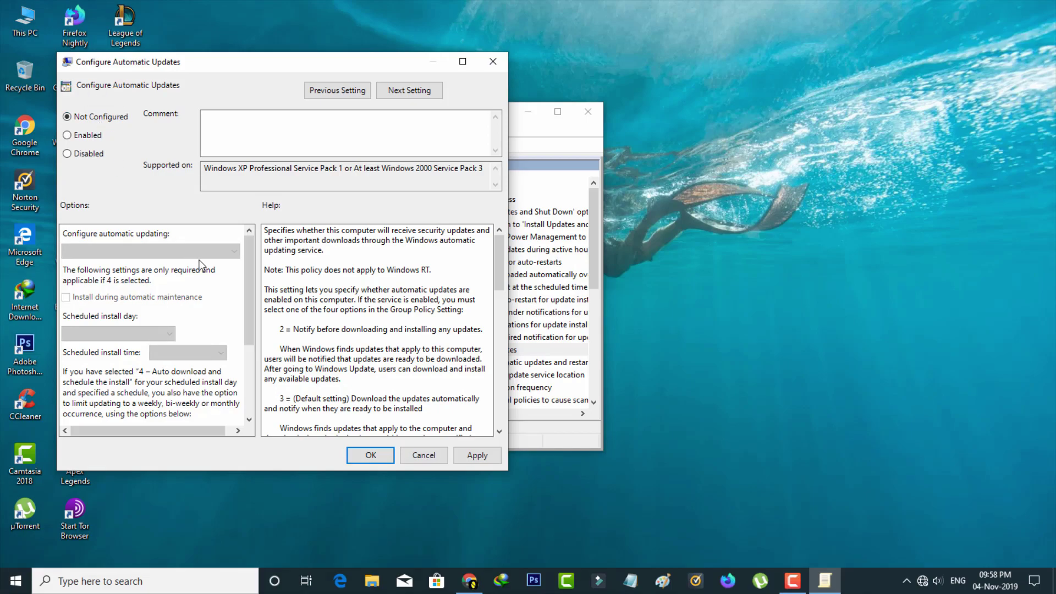
left_click(486, 458)
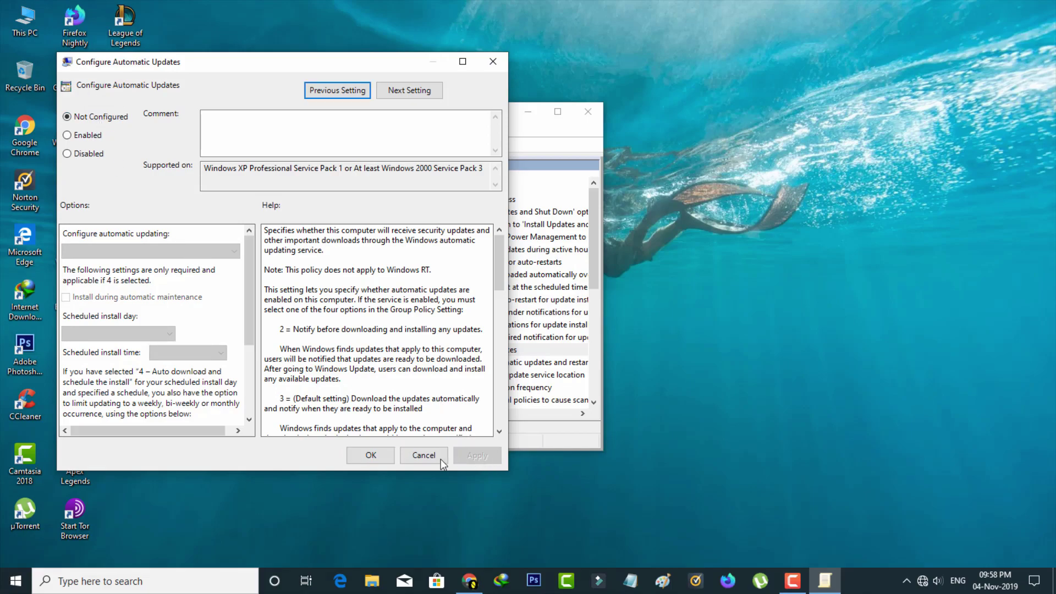
left_click(377, 455)
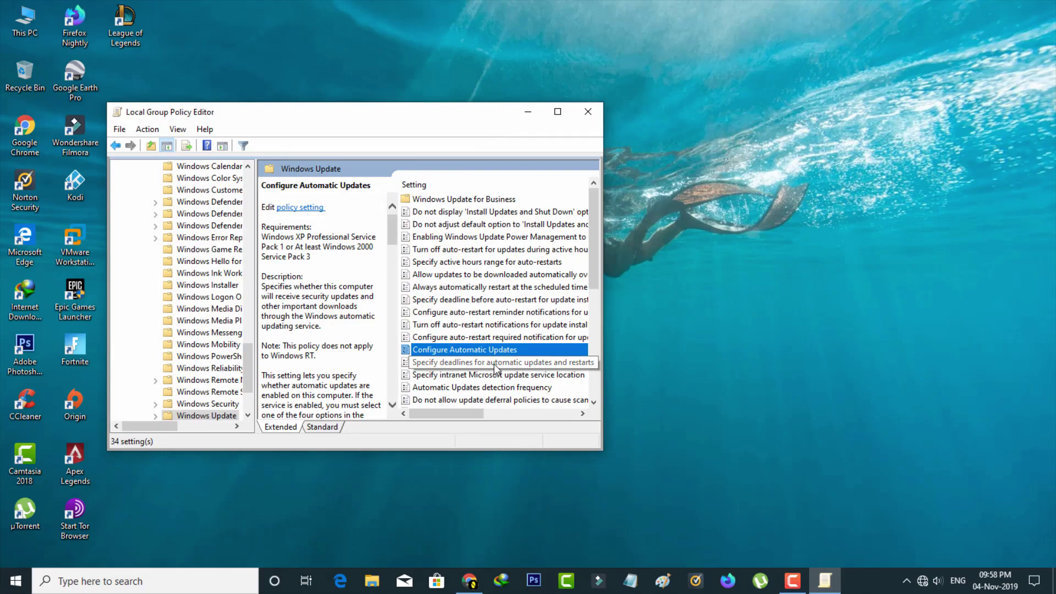
left_click(587, 112)
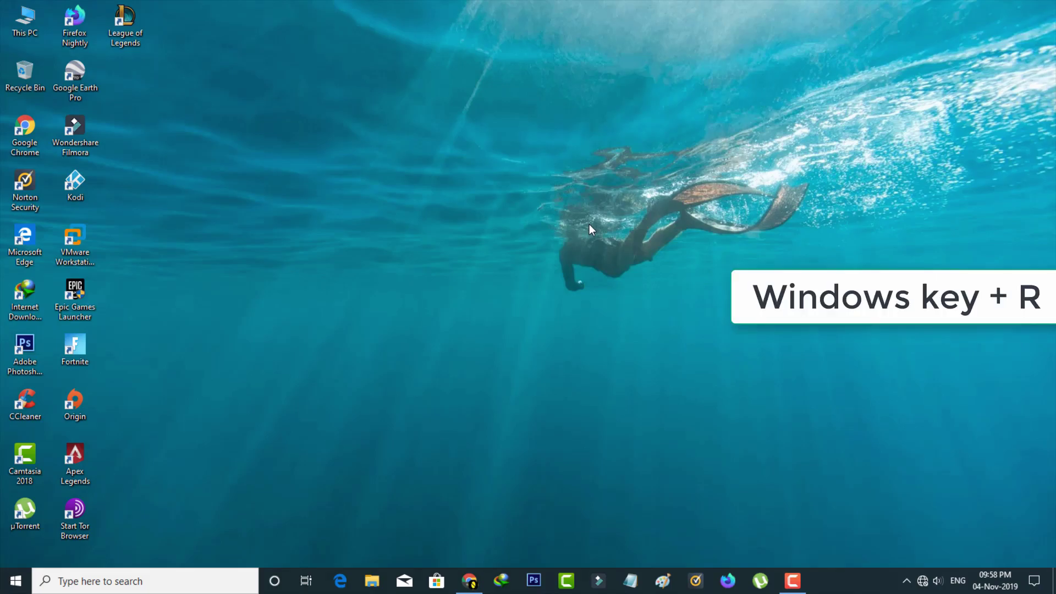
- Relaunch gpedit.msc and list the Data Collection and Preview Builds policies under Windows Components
key("super+r")
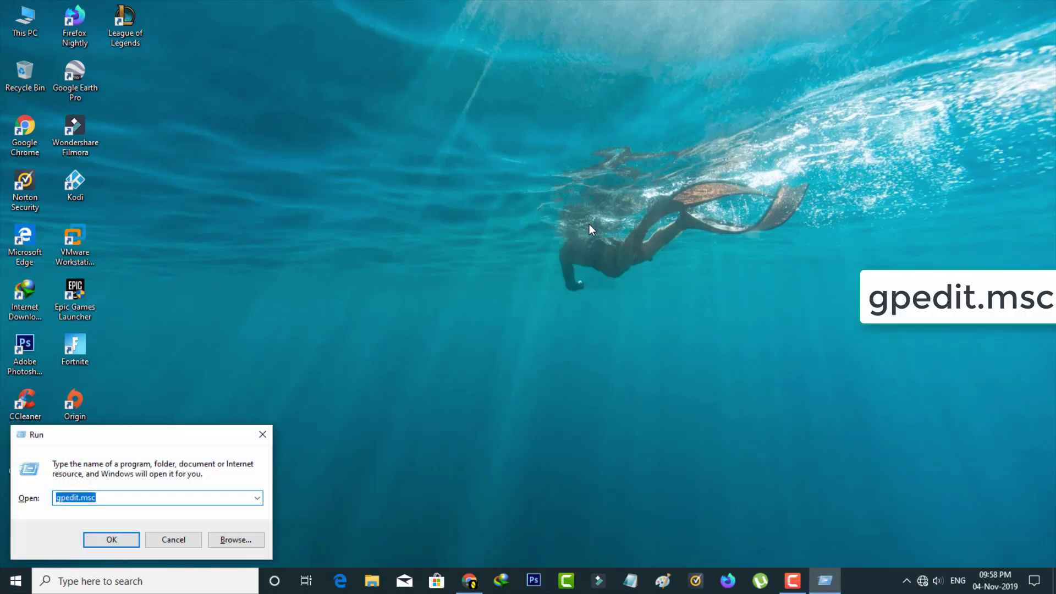
key("Return")
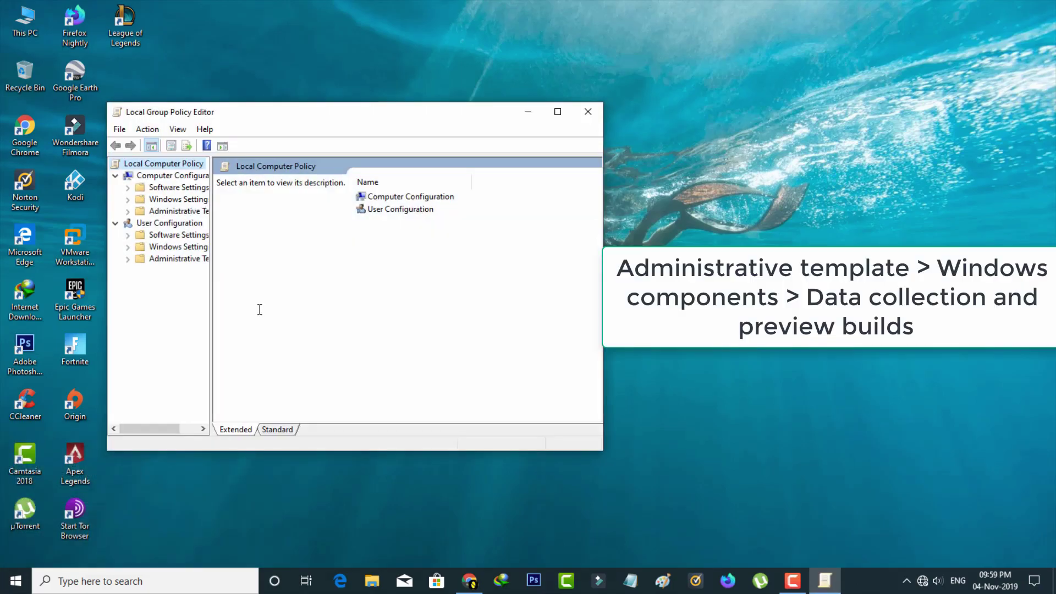
left_click_drag(209, 299, 254, 297)
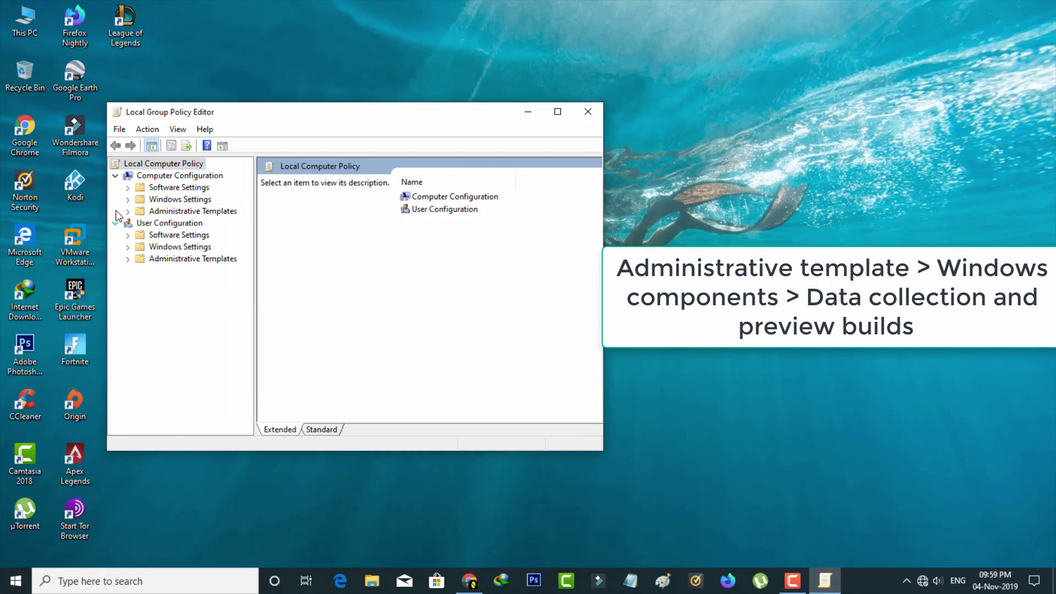
left_click(164, 212)
double_click(164, 212)
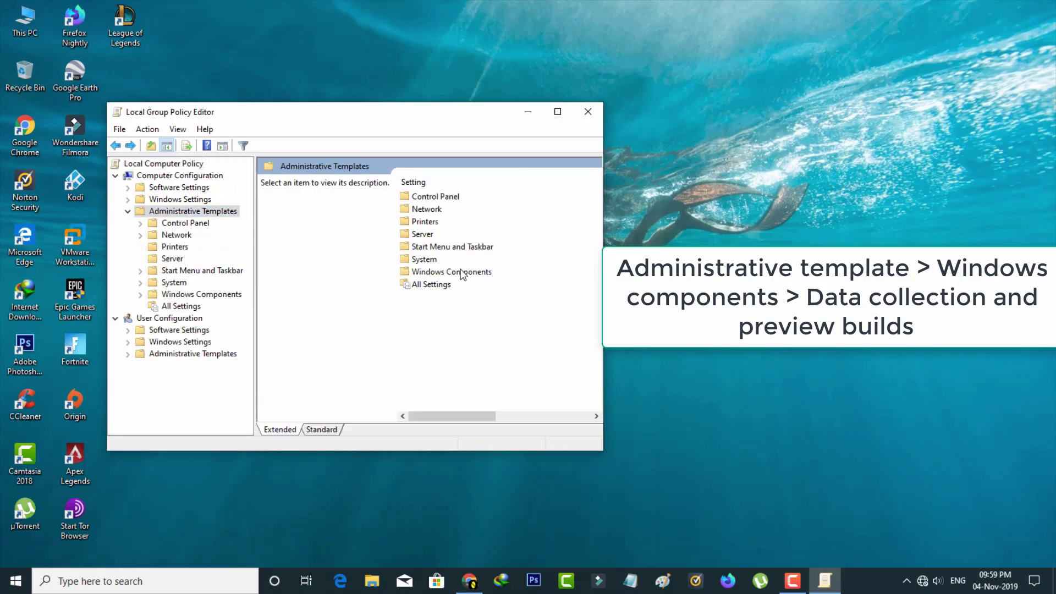
double_click(462, 271)
left_click(462, 284)
double_click(462, 284)
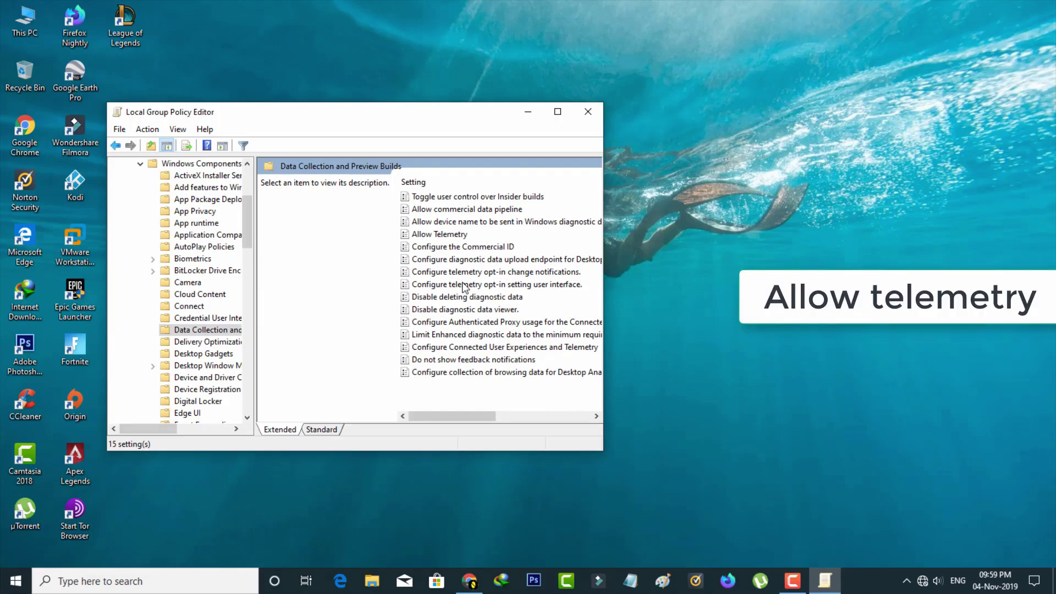
- Enable Allow Telemetry at level 1 - Basic, apply it, and close the editor
double_click(454, 235)
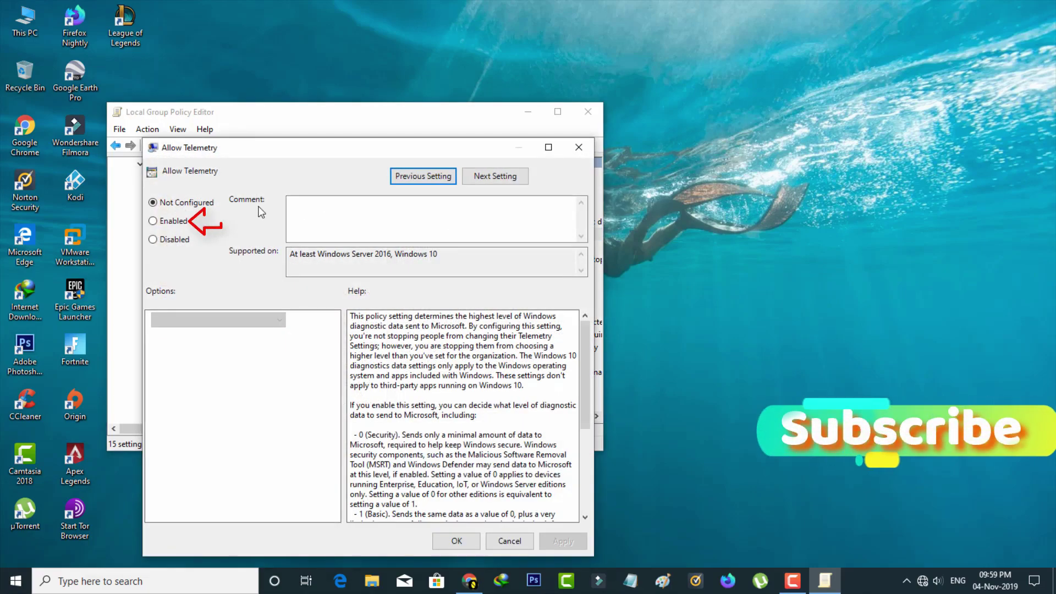
left_click(173, 221)
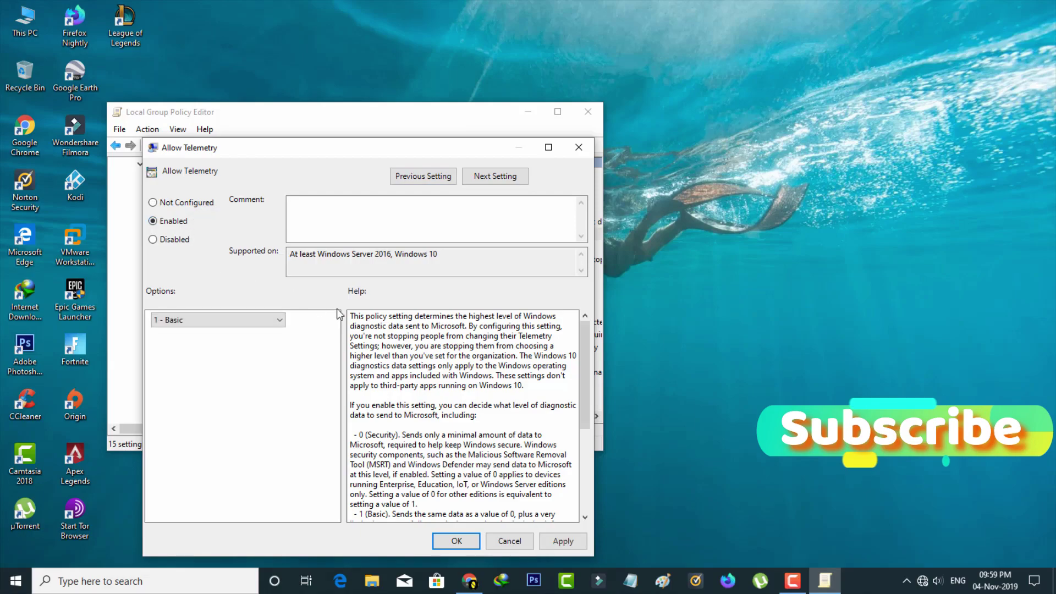
left_click(562, 540)
left_click(455, 540)
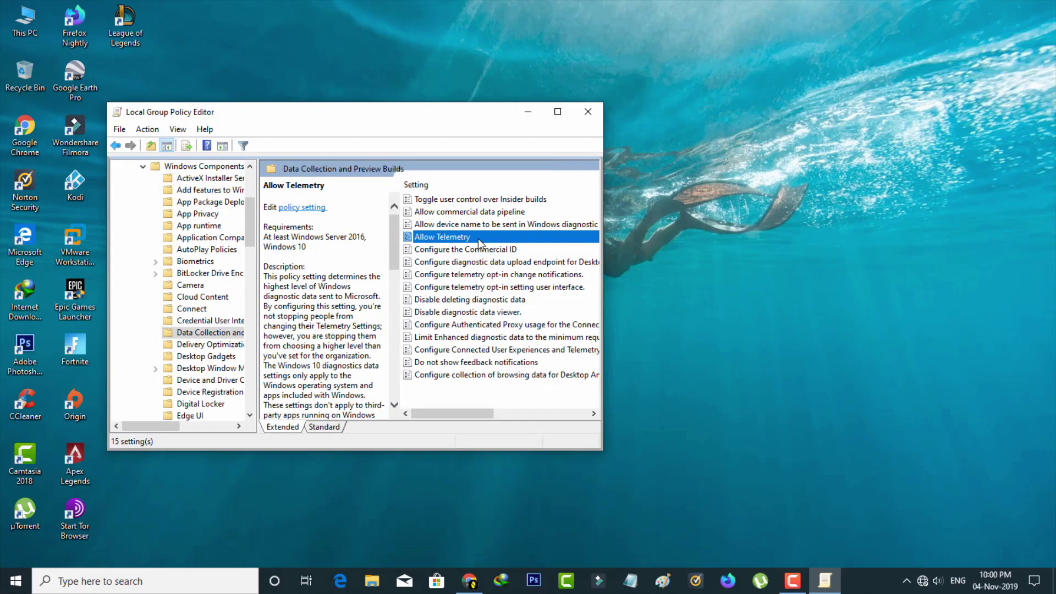
key("alt+F4")
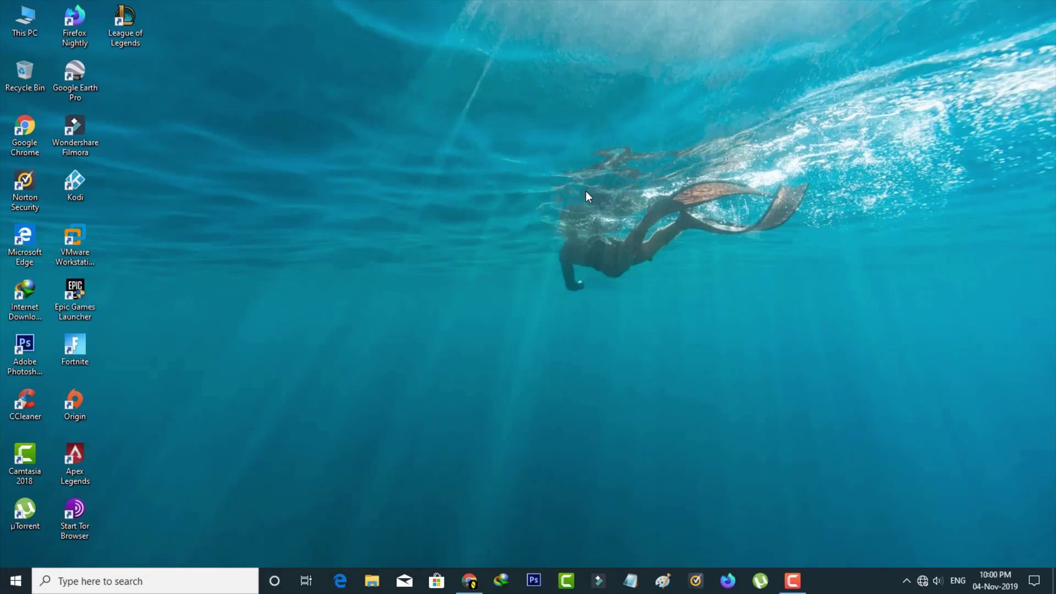
- Launch Settings from Start and open the Personalisation Background page
key("super")
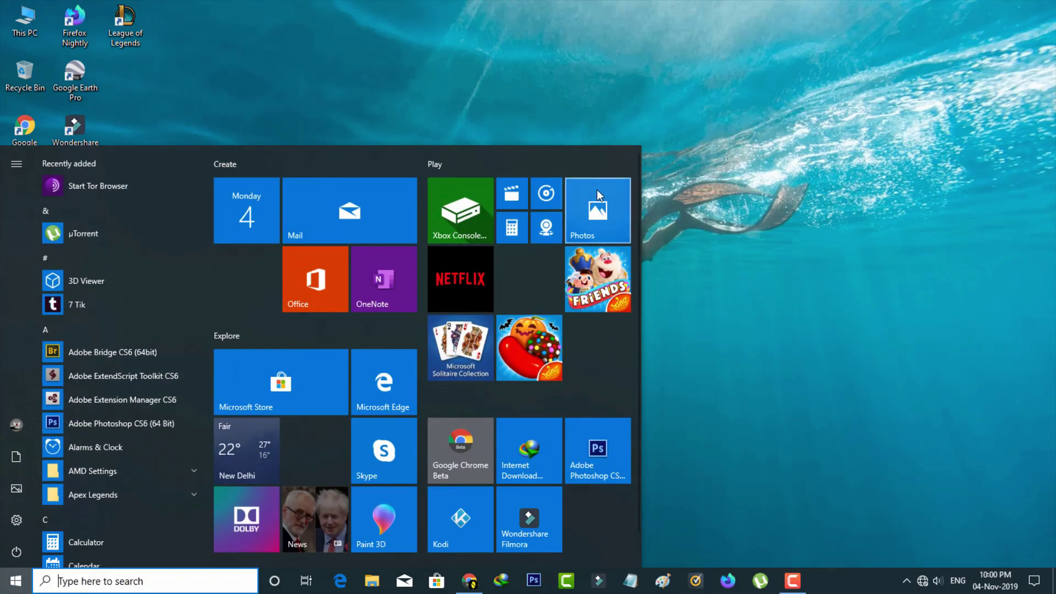
left_click(15, 525)
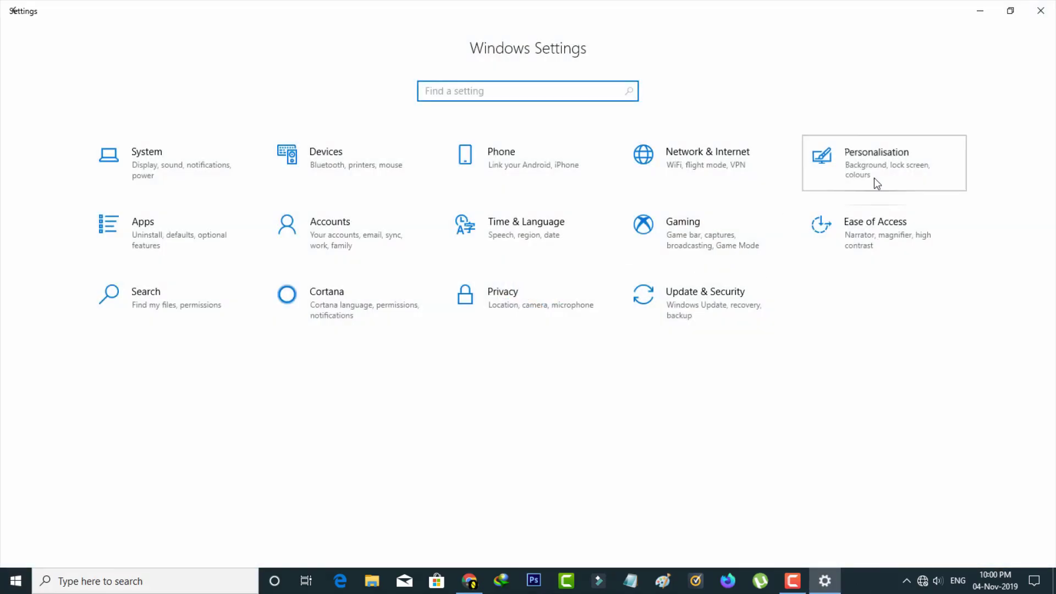
left_click(876, 183)
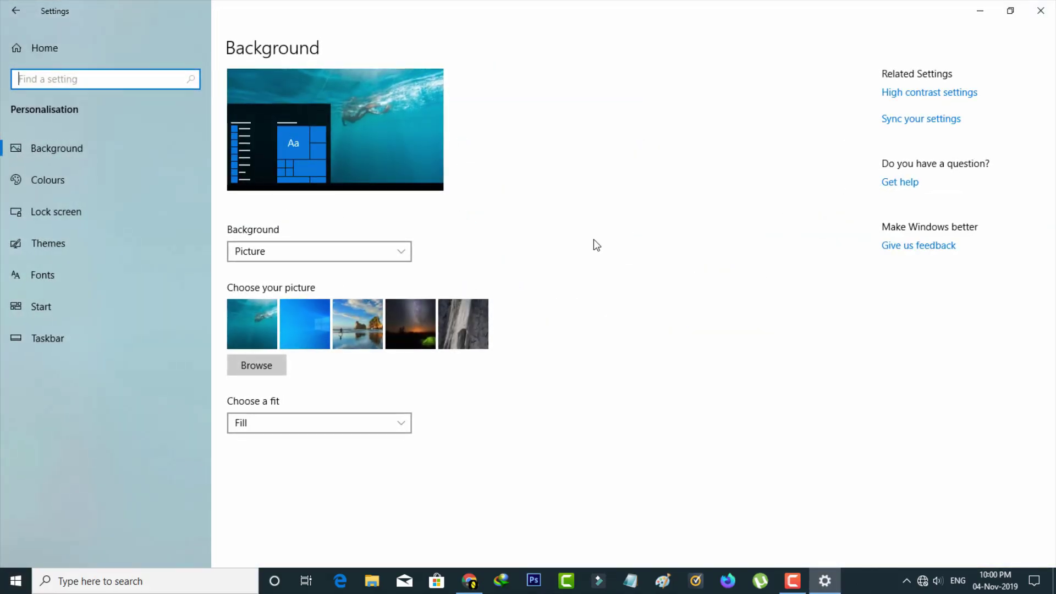